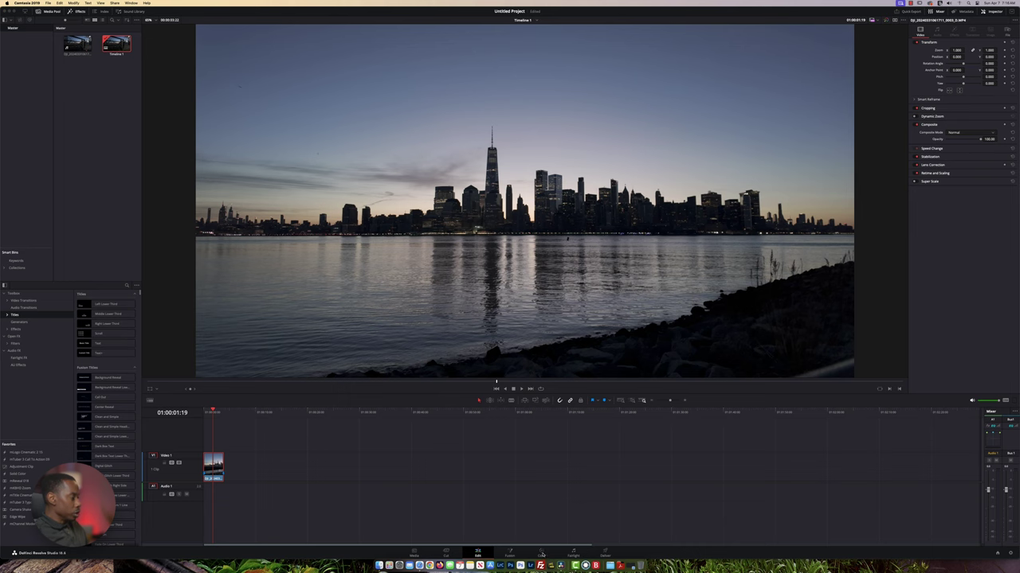
Go to the Color page, and in Safari find DJI's download page for the OSMO Pocket 3 D-Log M to Rec.709 LUT
click(541, 555)
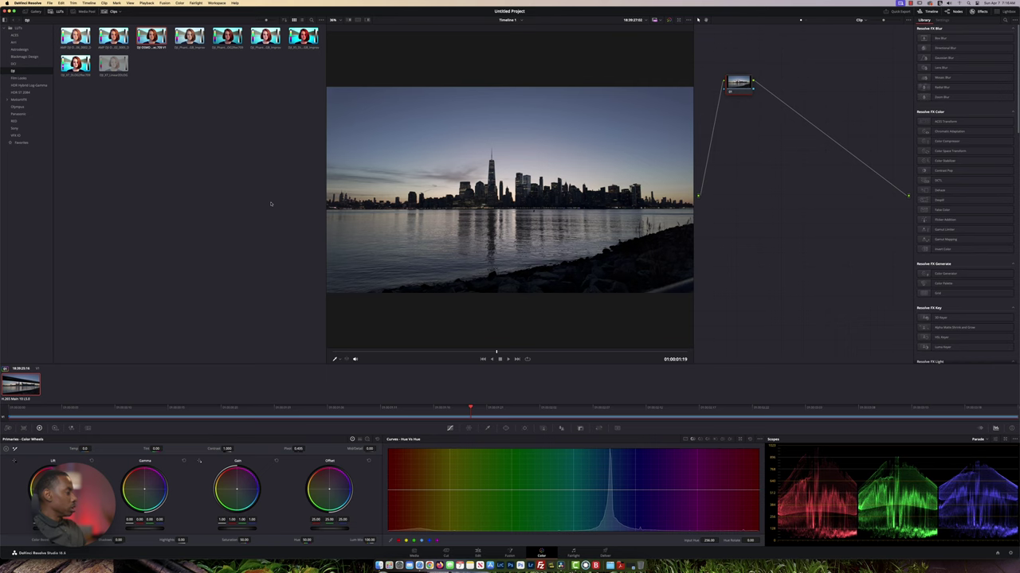
click(420, 565)
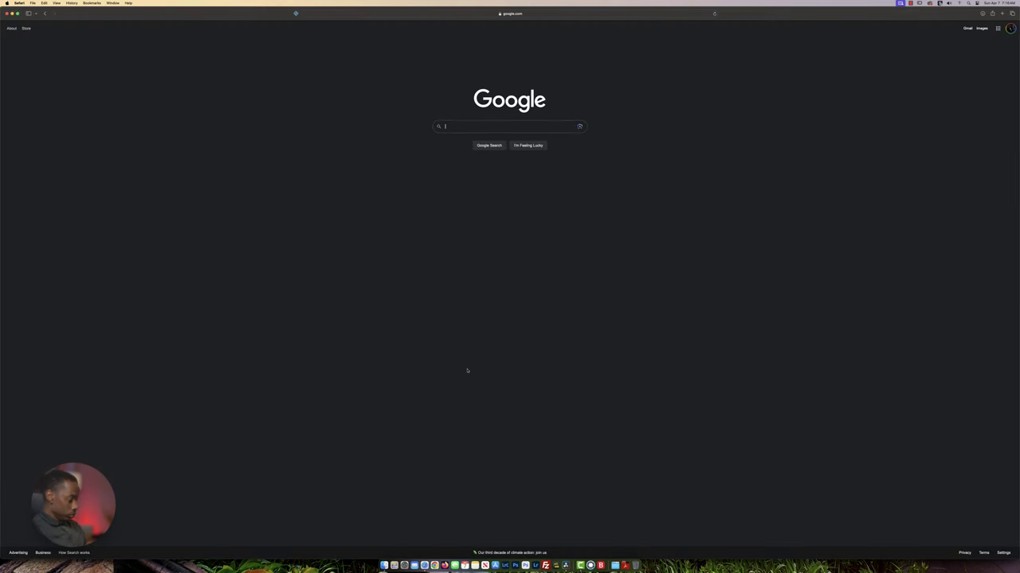
text(dji)
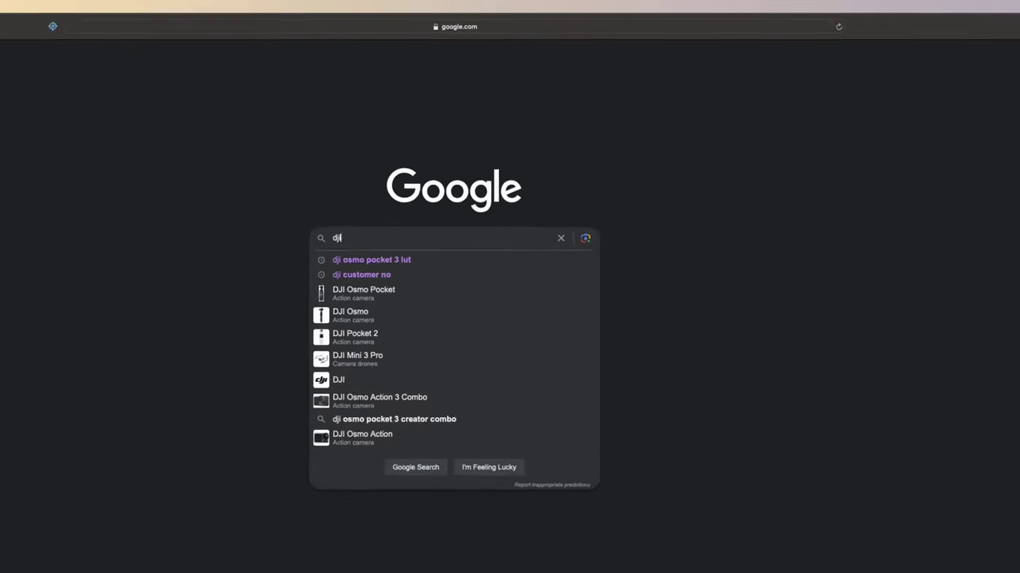
click(375, 276)
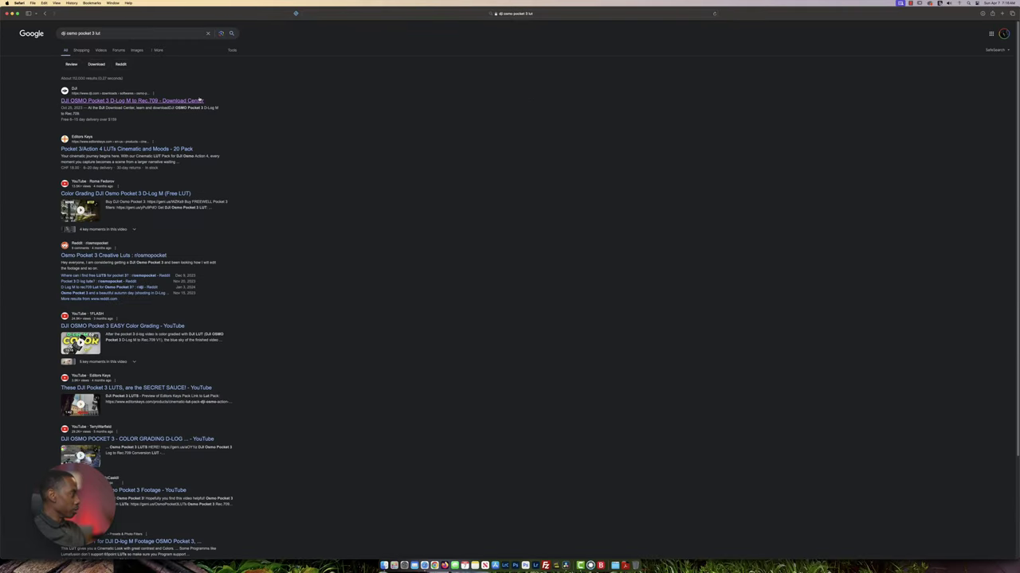
click(191, 102)
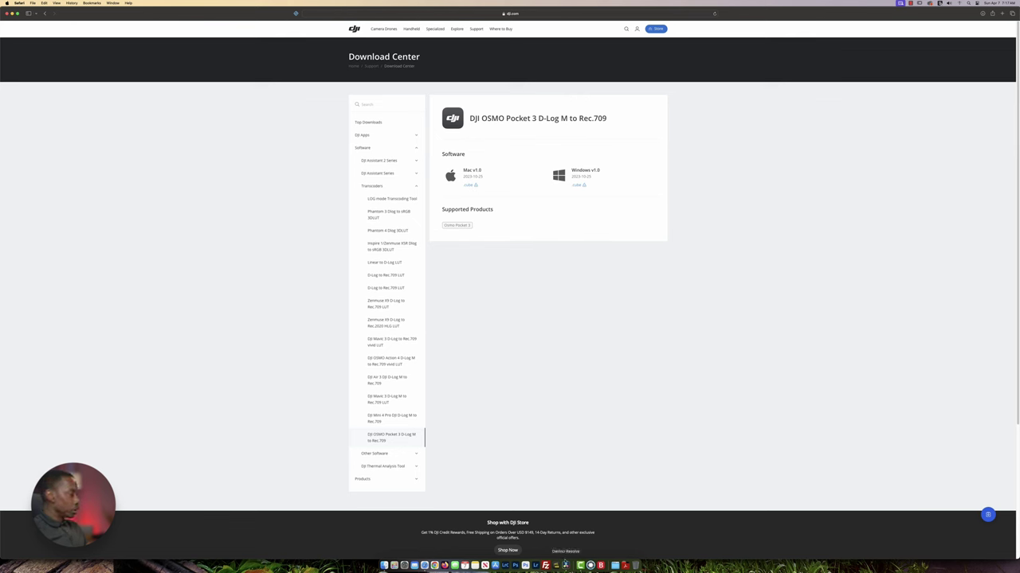
Switch back to DaVinci Resolve and reveal the DJI LUT folder in Finder
click(565, 565)
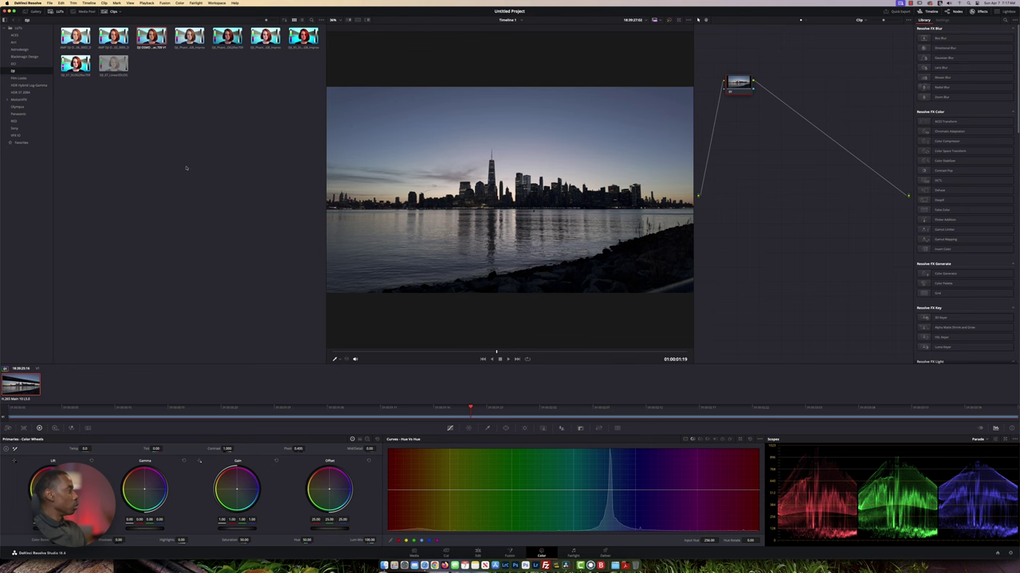
click(18, 28)
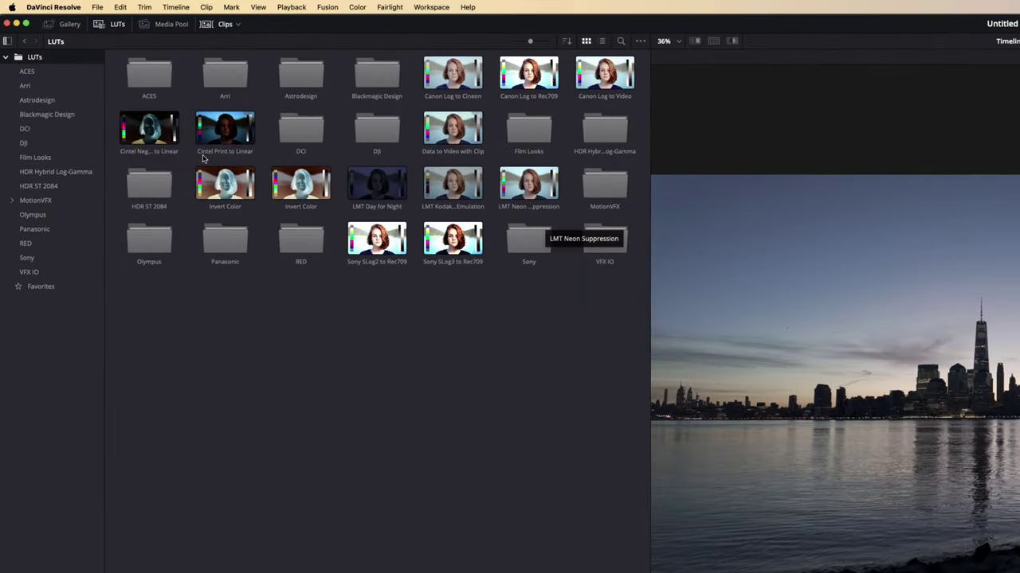
right_click(376, 133)
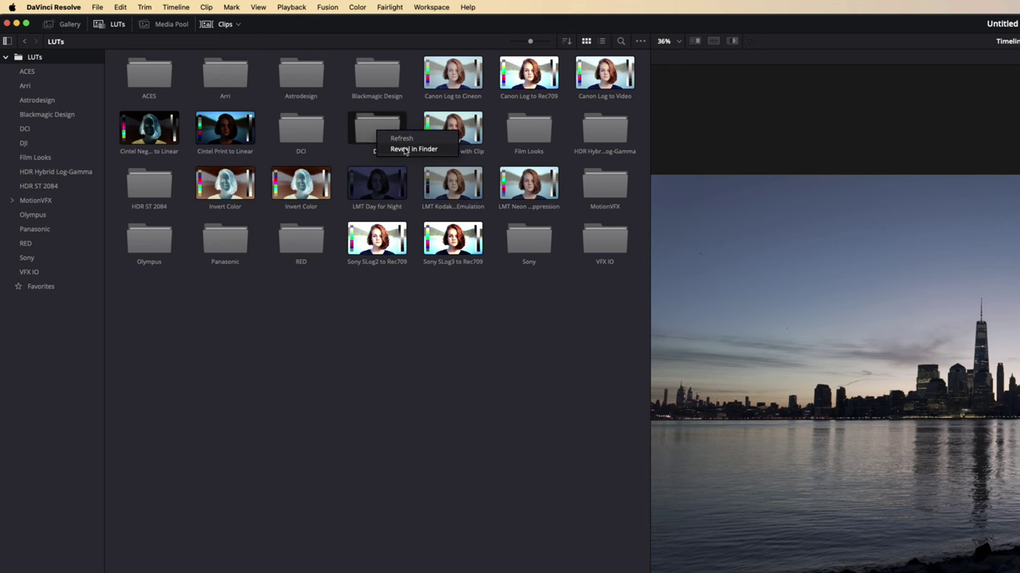
click(403, 151)
mouse_move(453, 368)
mouse_down()
mouse_move(459, 361)
mouse_move(451, 359)
mouse_up()
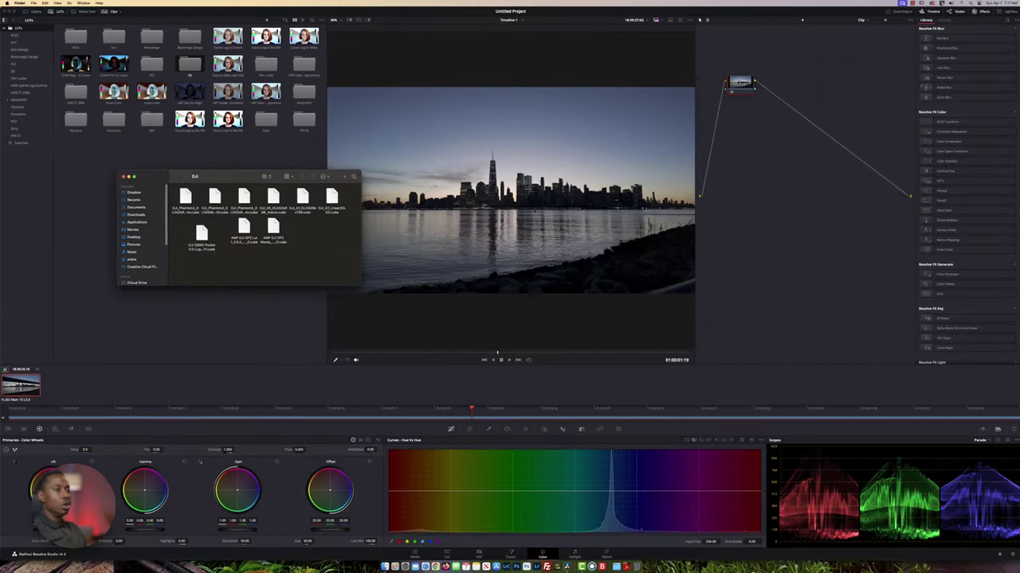
Extract the DJI OSMO Pocket 3 archive, move its .cube file into the DJI folder replacing the existing copy, and close both Finder windows
drag(1019, 109, 701, 109)
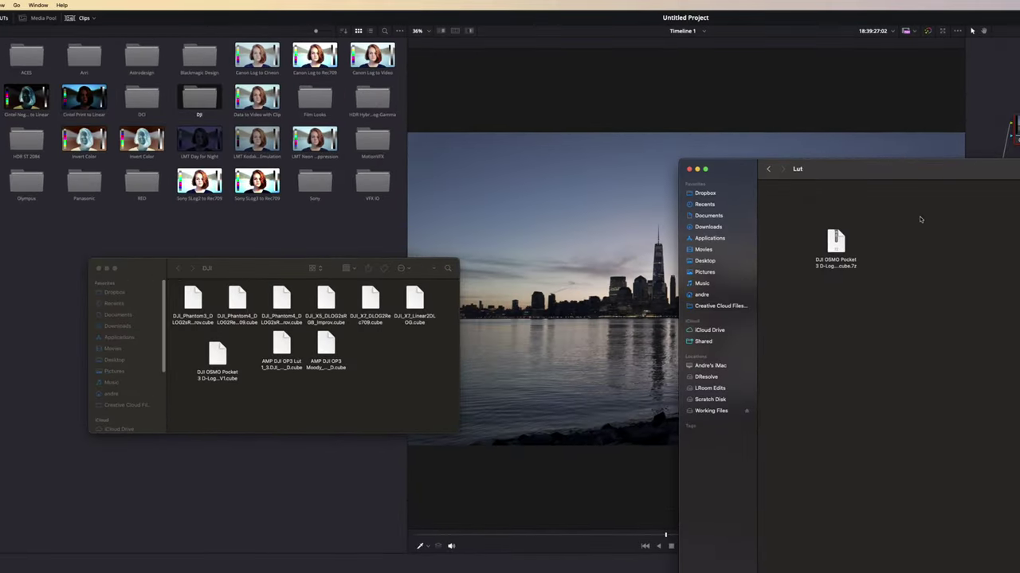
double_click(836, 239)
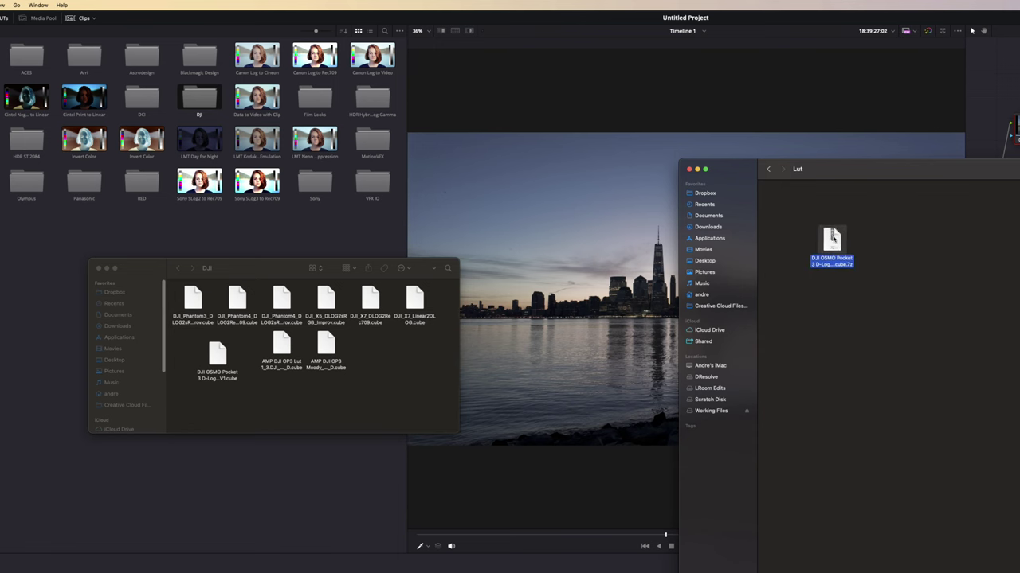
drag(820, 239, 380, 359)
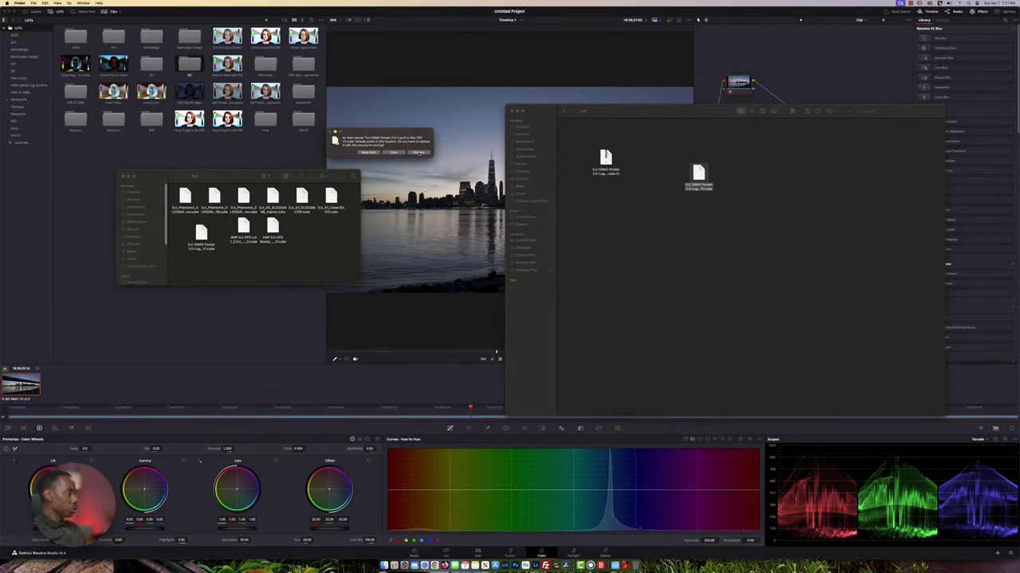
click(419, 152)
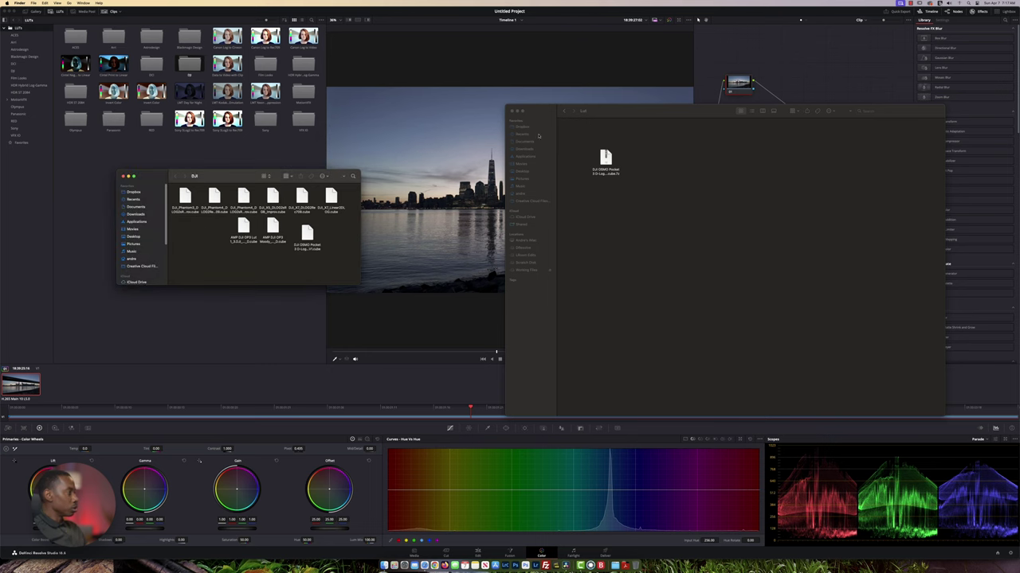
click(512, 111)
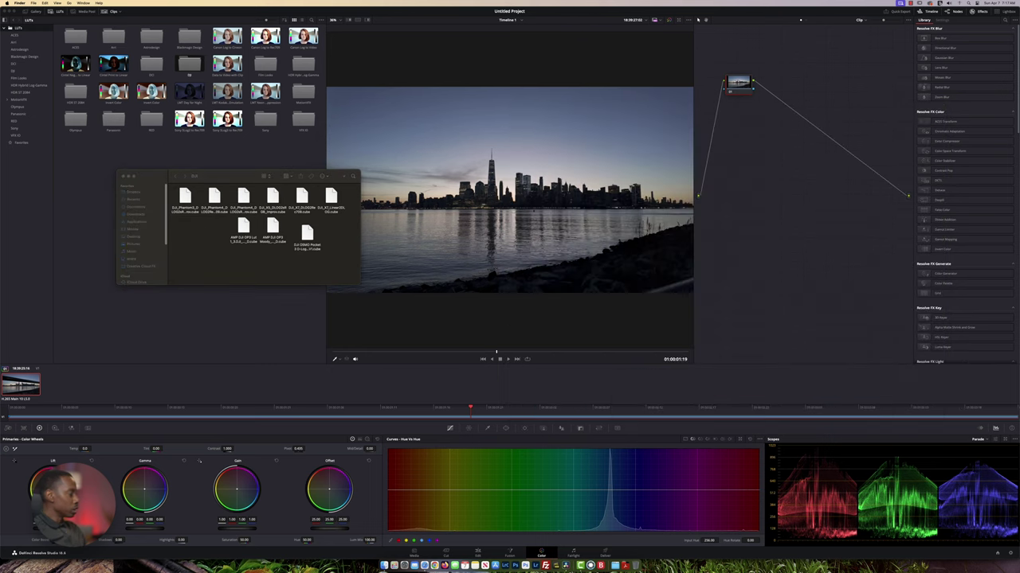
click(124, 177)
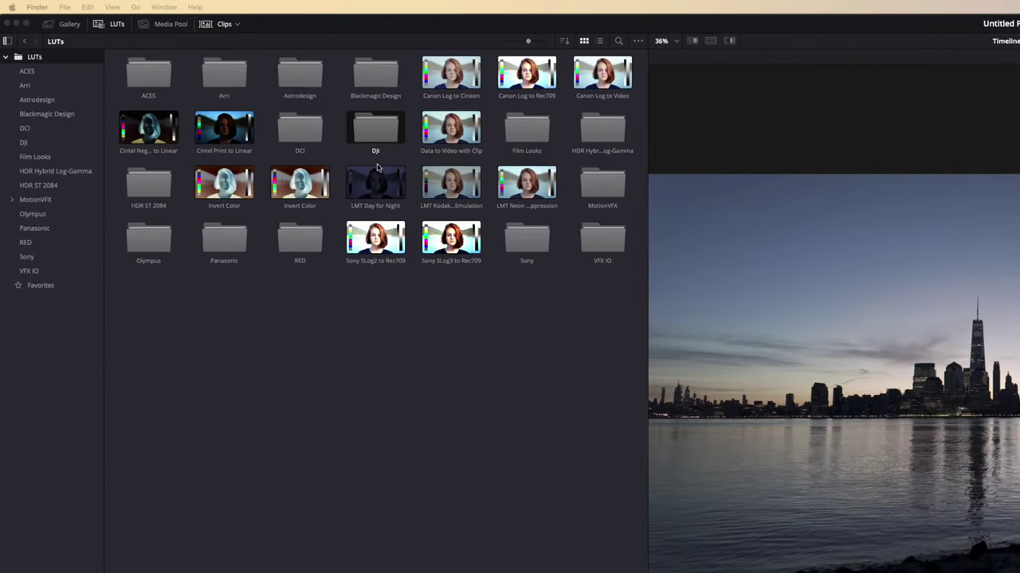
Refresh the DJI folder in the LUT browser and open it
right_click(191, 75)
click(380, 152)
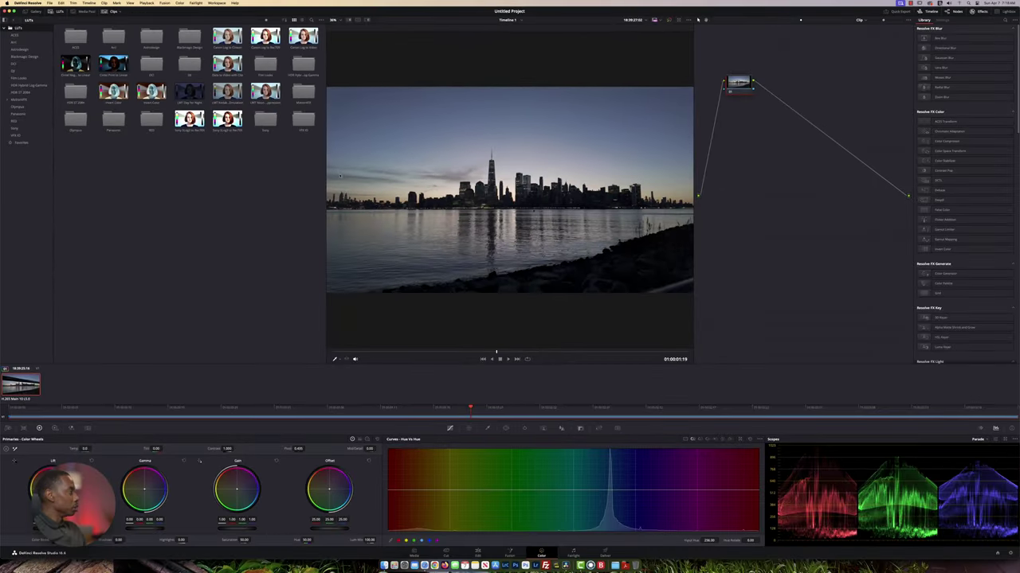
double_click(189, 63)
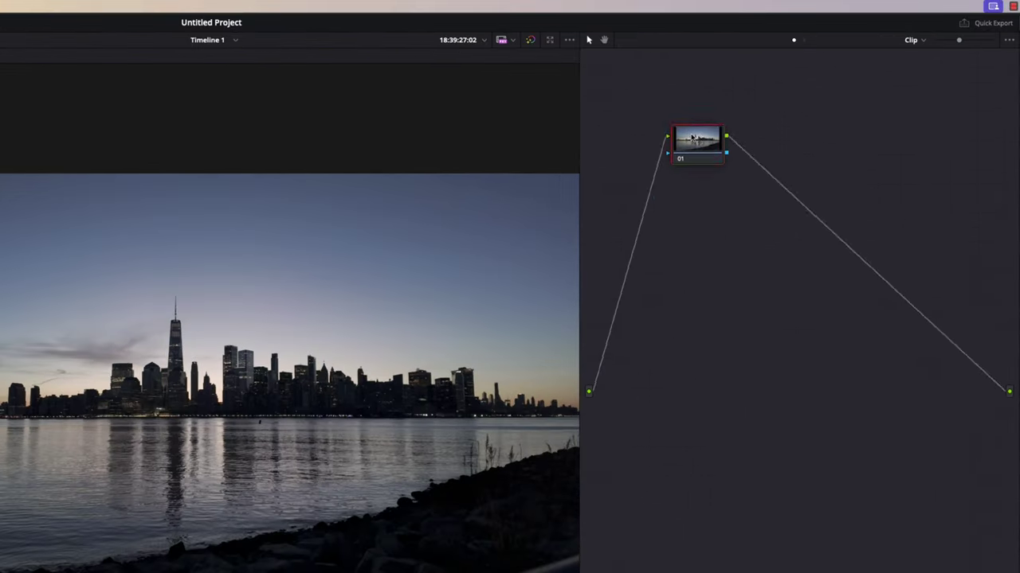
Reposition node 01, add three serial nodes after it, and place node 04 well below the others
drag(696, 185, 677, 217)
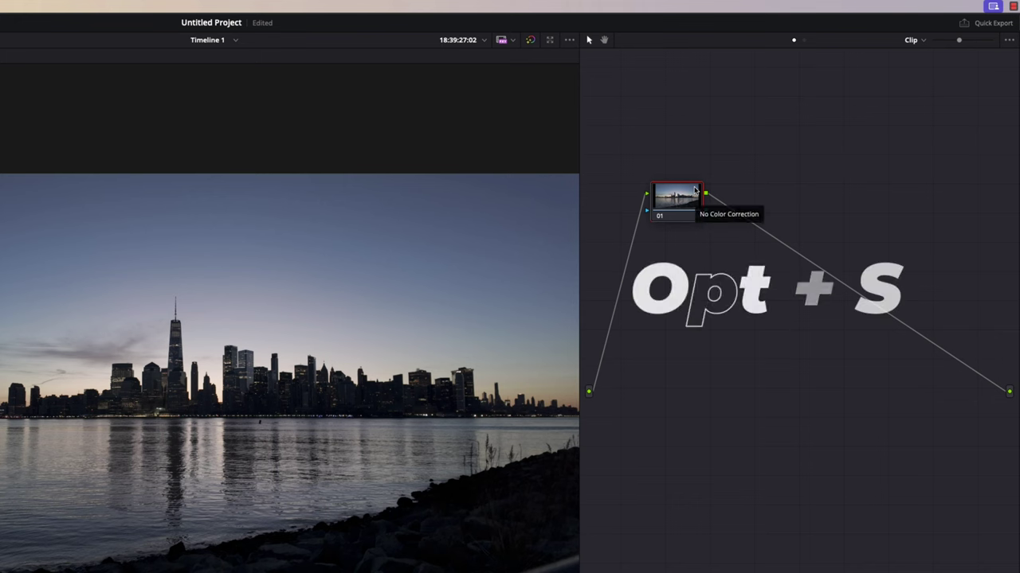
key(alt+s)
key(alt+s)
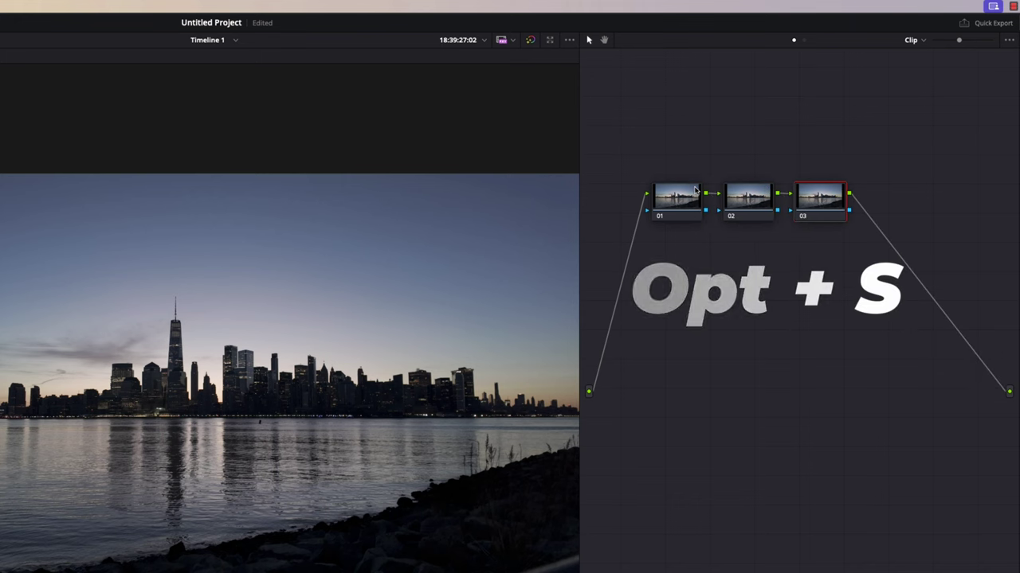
right_click(822, 199)
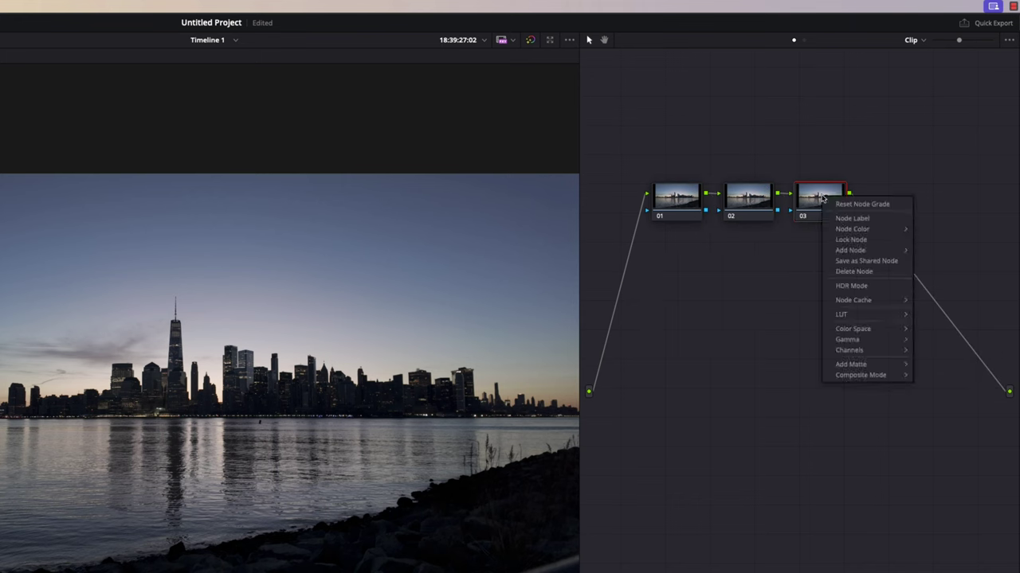
mouse_move(868, 250)
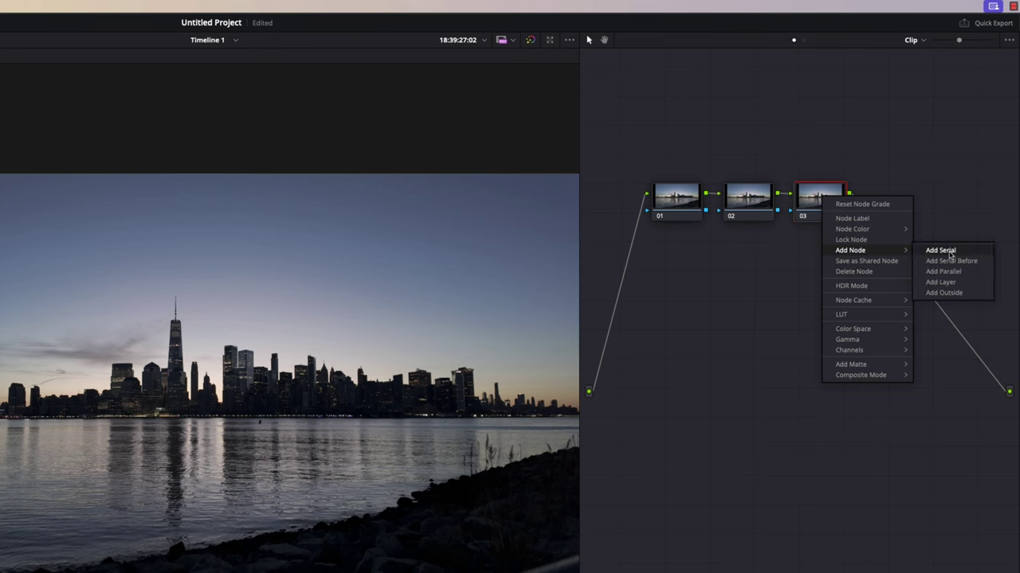
click(948, 253)
drag(891, 195, 879, 382)
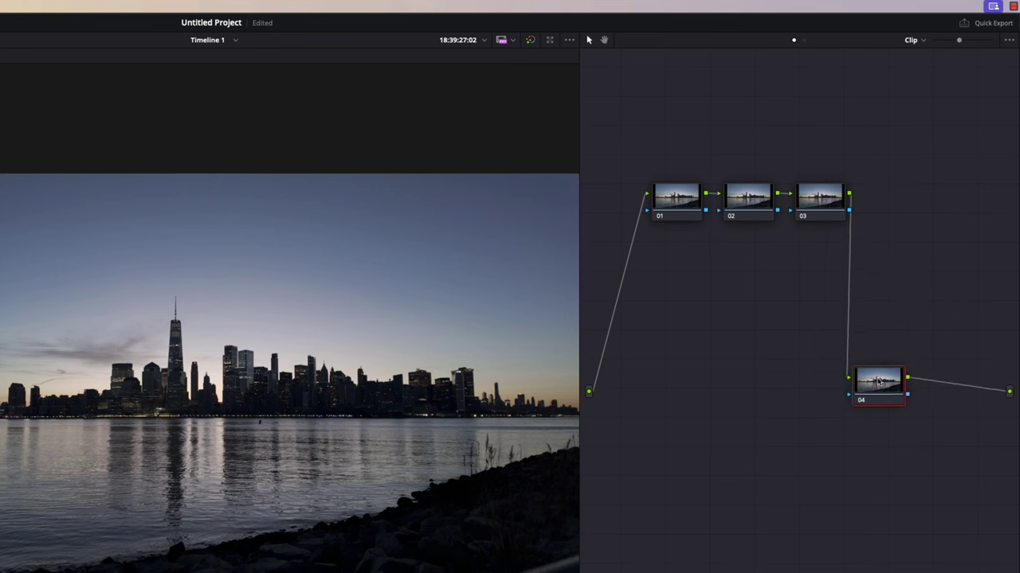
Label node 04 "Lut", node 01 "Edit" and node 02 "HDR"
right_click(878, 382)
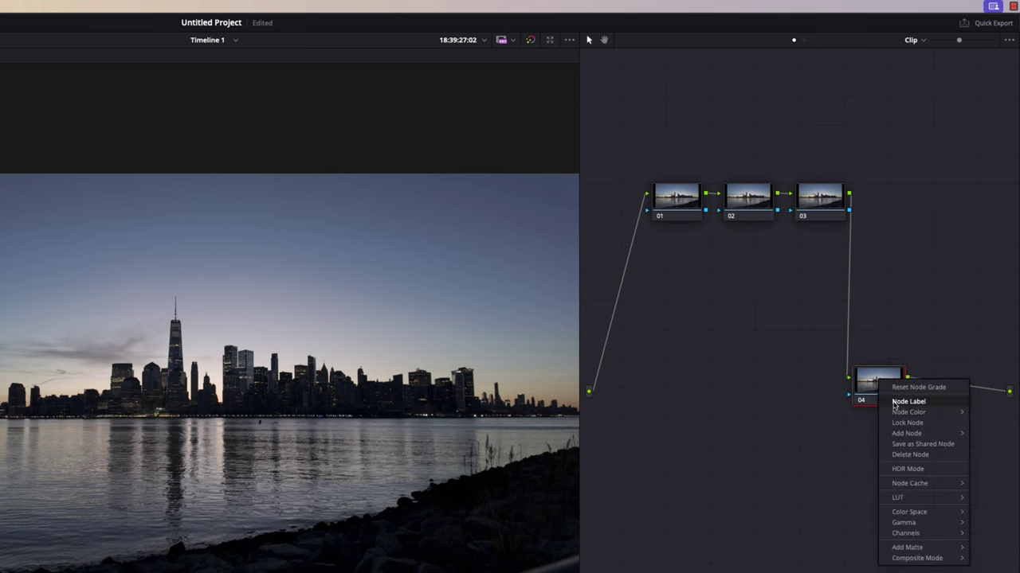
click(894, 405)
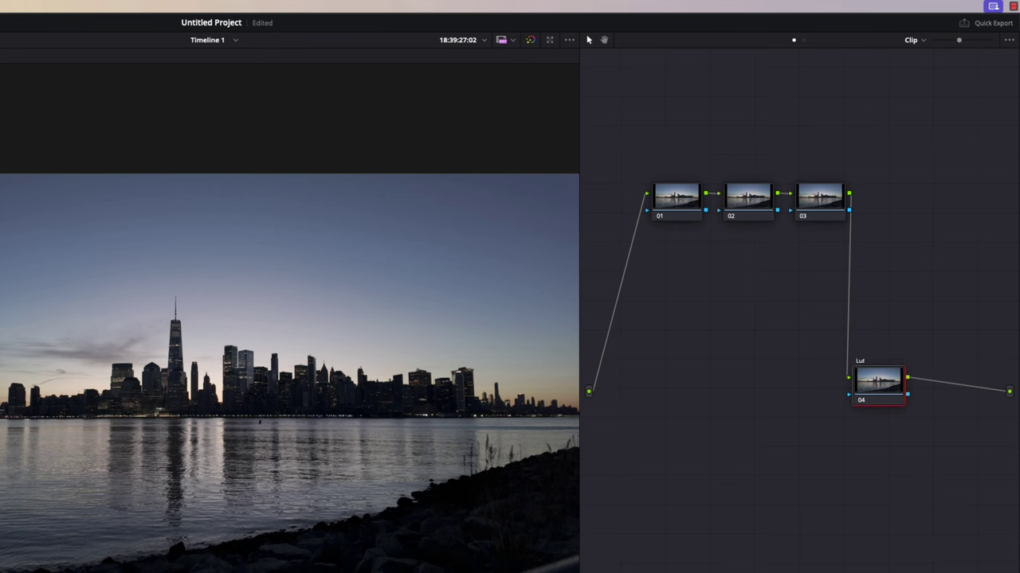
click(678, 208)
right_click(678, 207)
click(691, 227)
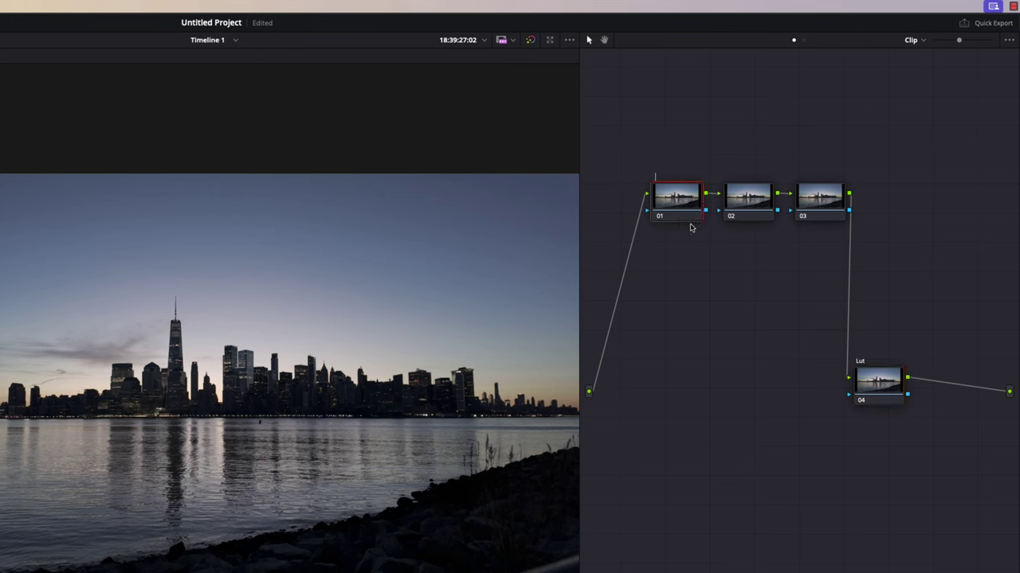
text(Edit)
right_click(739, 196)
click(758, 217)
text(HDR)
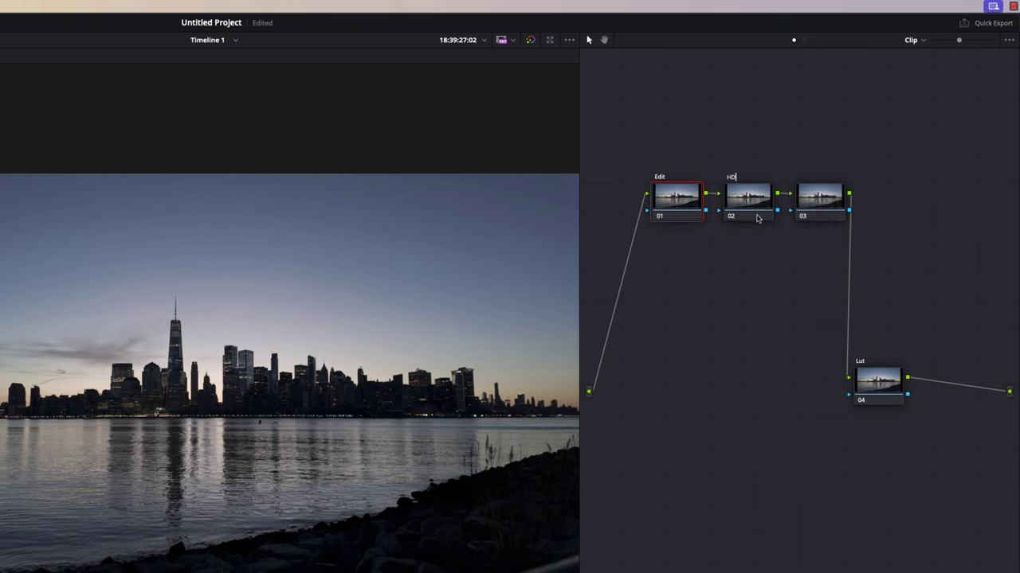
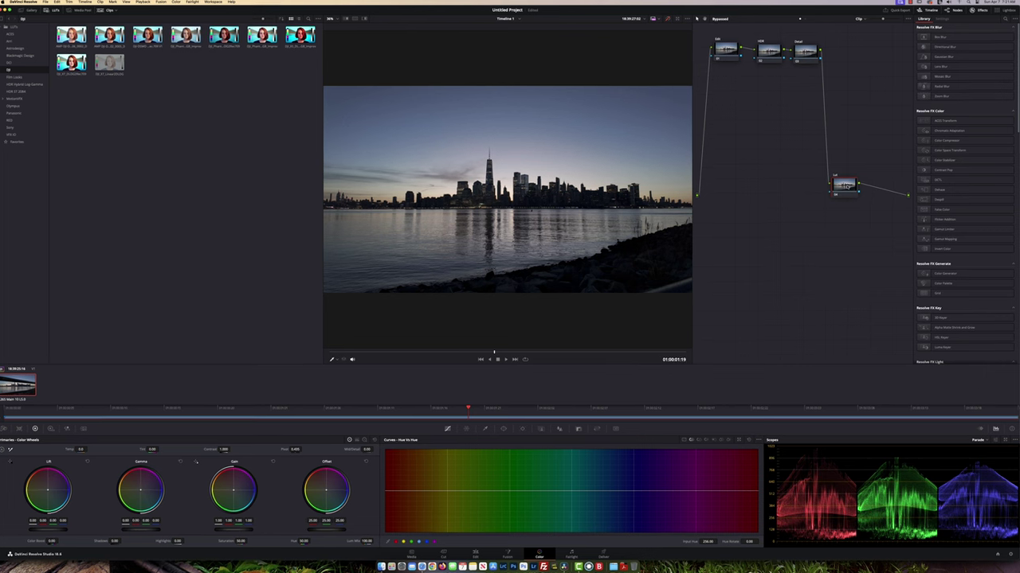
Apply the DJI OSMO Pocket 3 D-Log M to Rec.709 V1 LUT to the Lut node
right_click(847, 186)
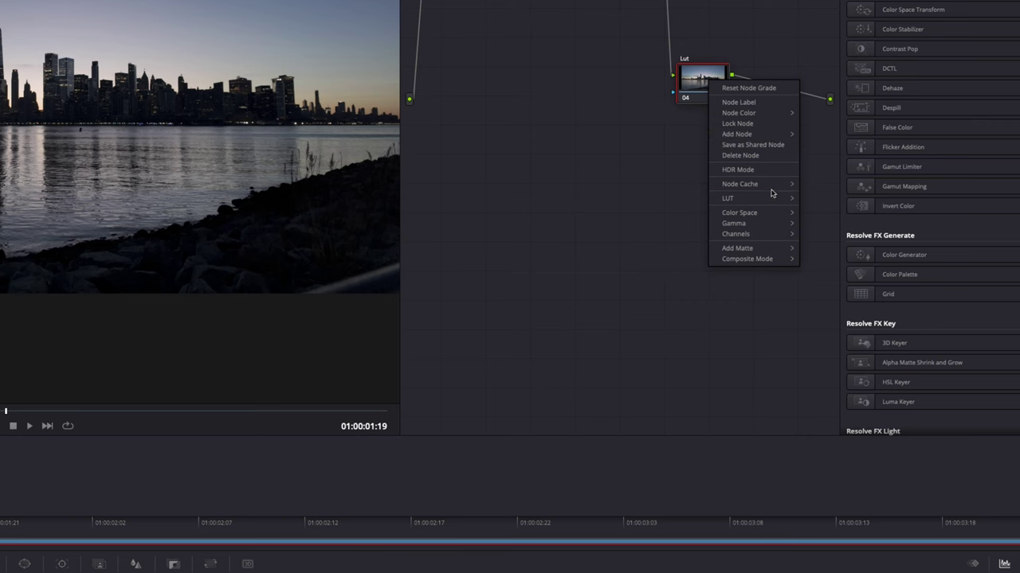
mouse_move(773, 198)
mouse_move(818, 317)
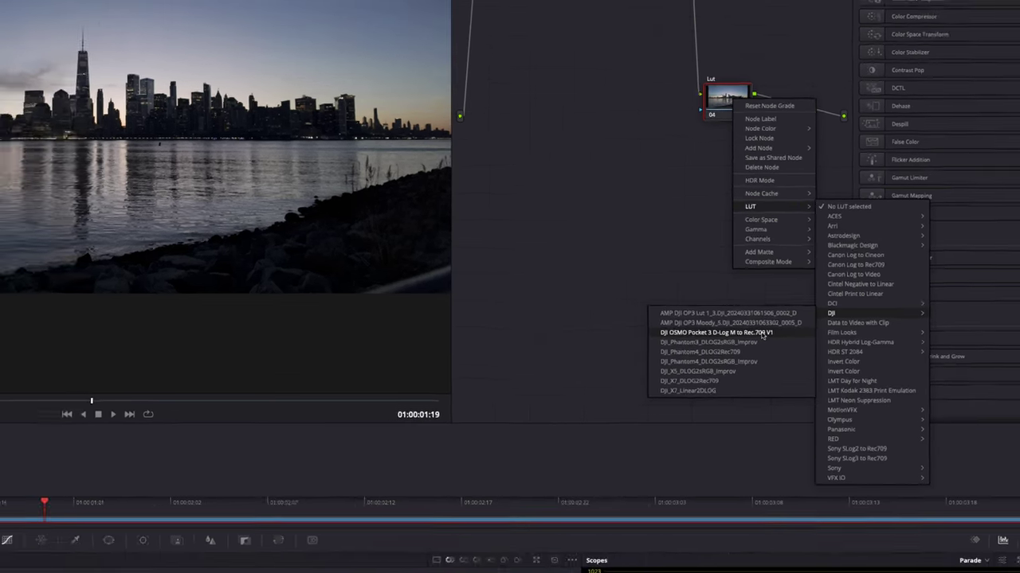
click(763, 333)
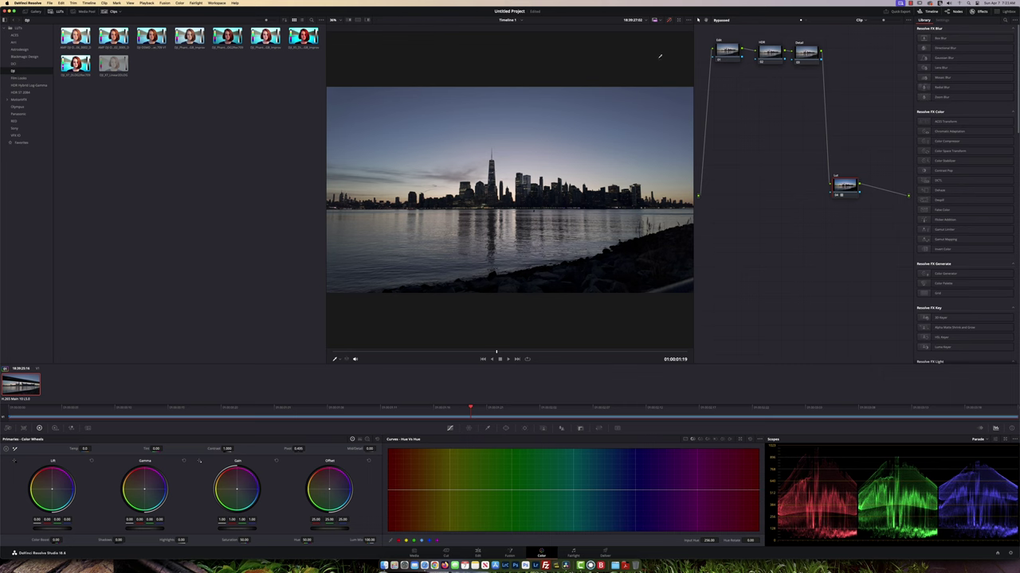
Toggle the bypass of color grades and Fusion effects to compare the shot with and without the LUT, leaving the grade enabled
click(669, 20)
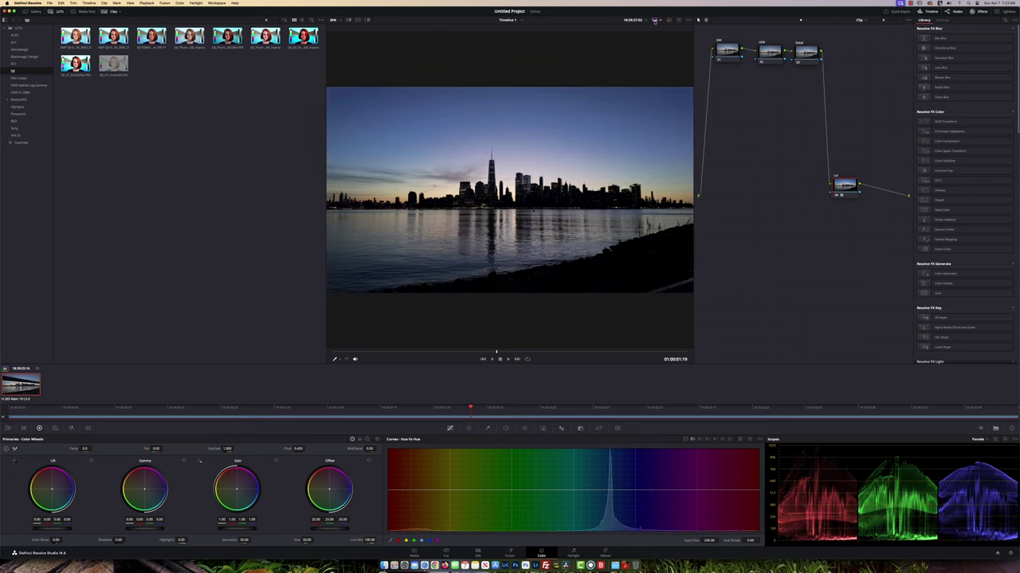
click(698, 19)
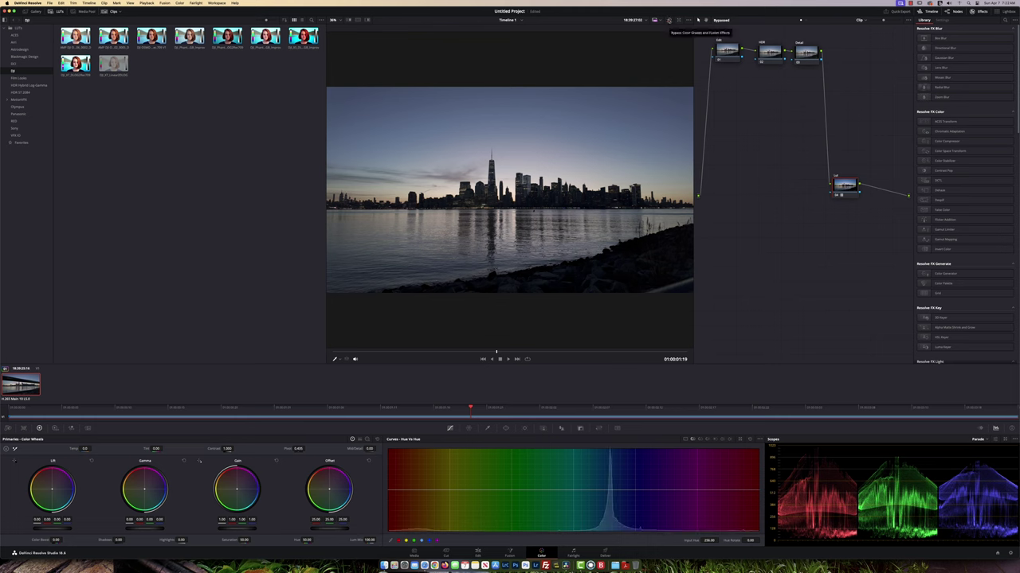
click(698, 19)
click(698, 19)
click(669, 20)
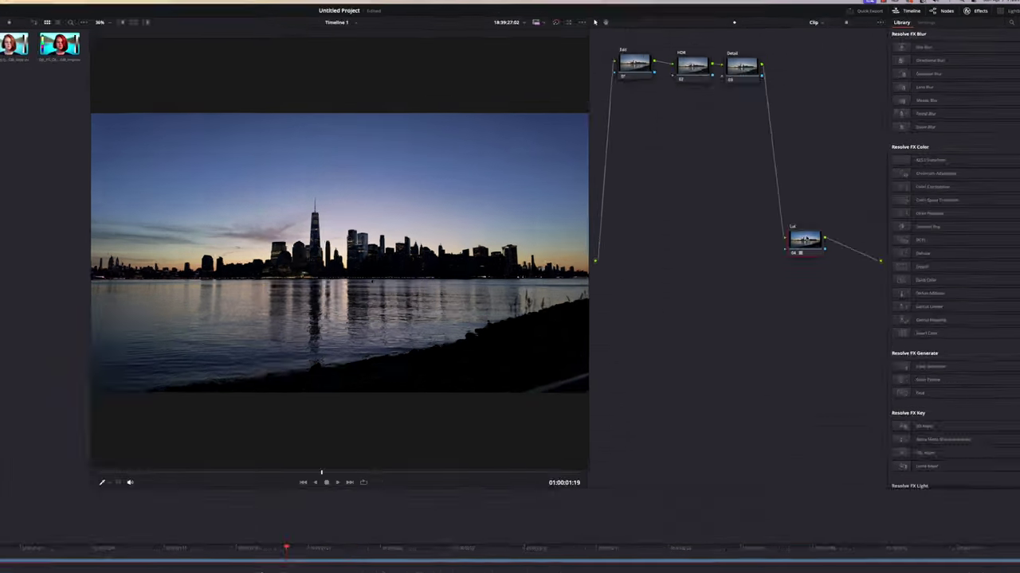
Shift the Lut node slightly in the node graph and select the Edit node
drag(846, 188, 825, 206)
drag(662, 399, 693, 352)
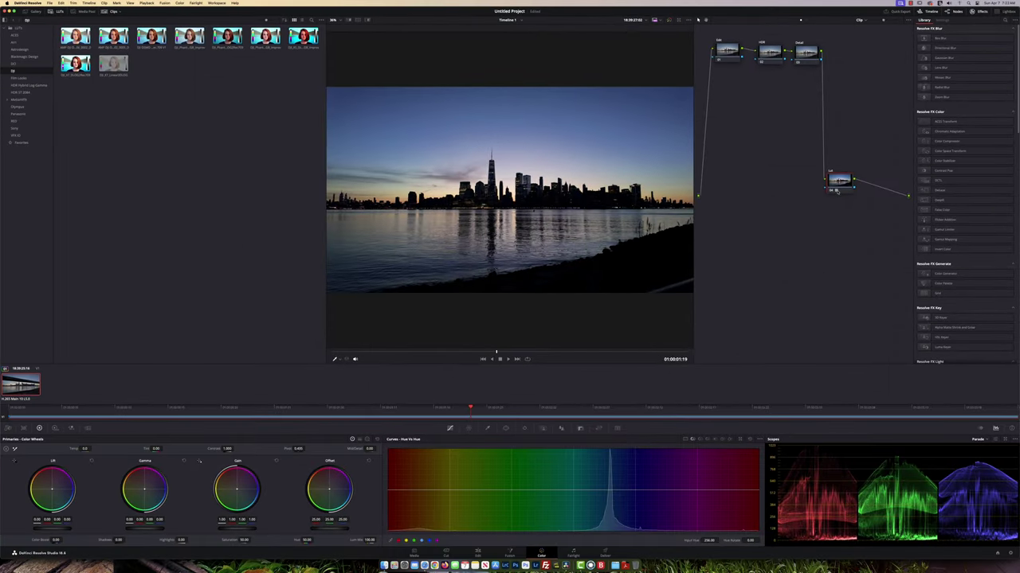
mouse_move(837, 192)
click(728, 52)
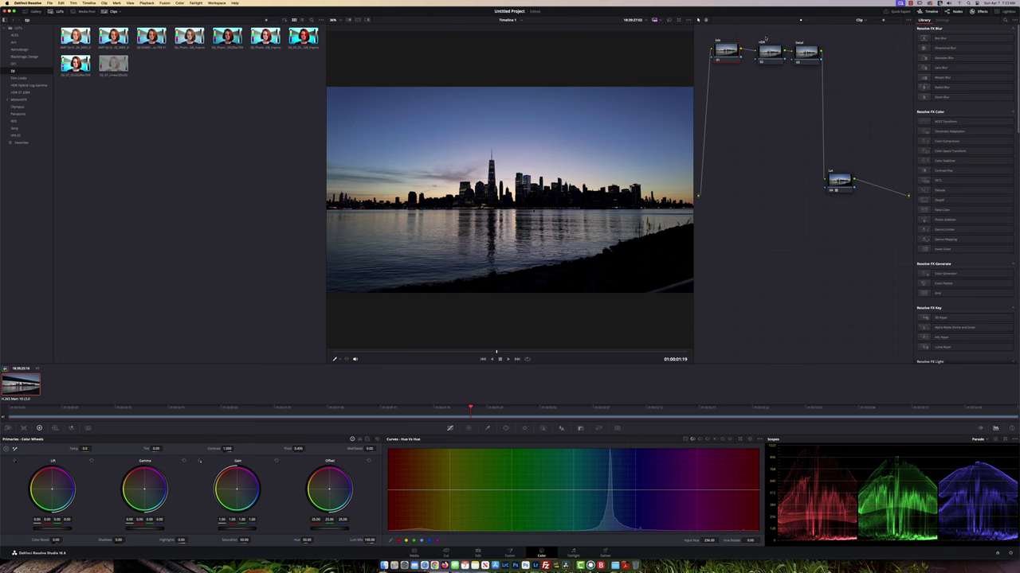
Rearrange the node graph with HDR beside the Edit node and Detail below it, leaving HDR selected
drag(770, 86, 776, 125)
click(726, 52)
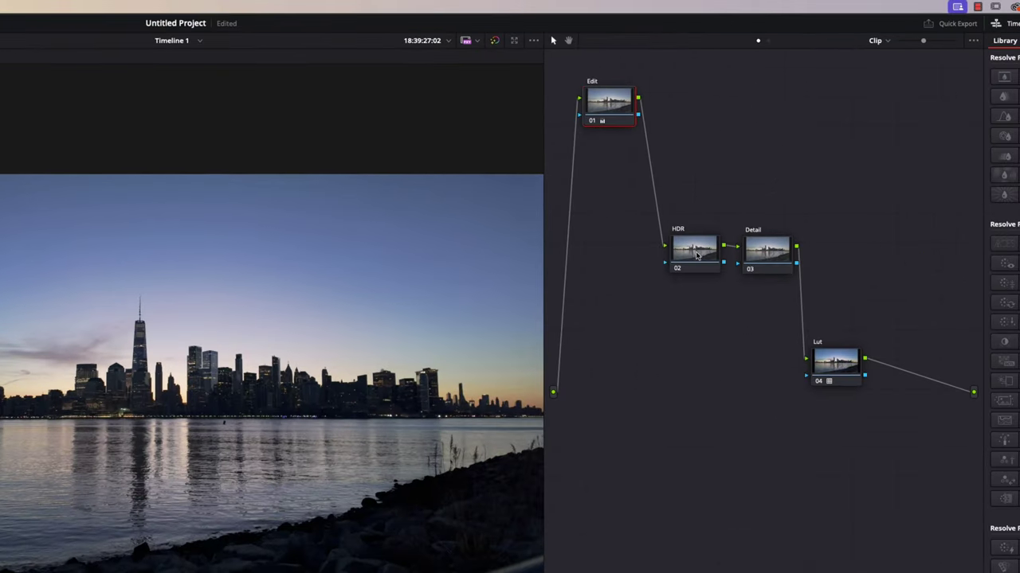
drag(769, 126, 771, 92)
drag(701, 183, 730, 112)
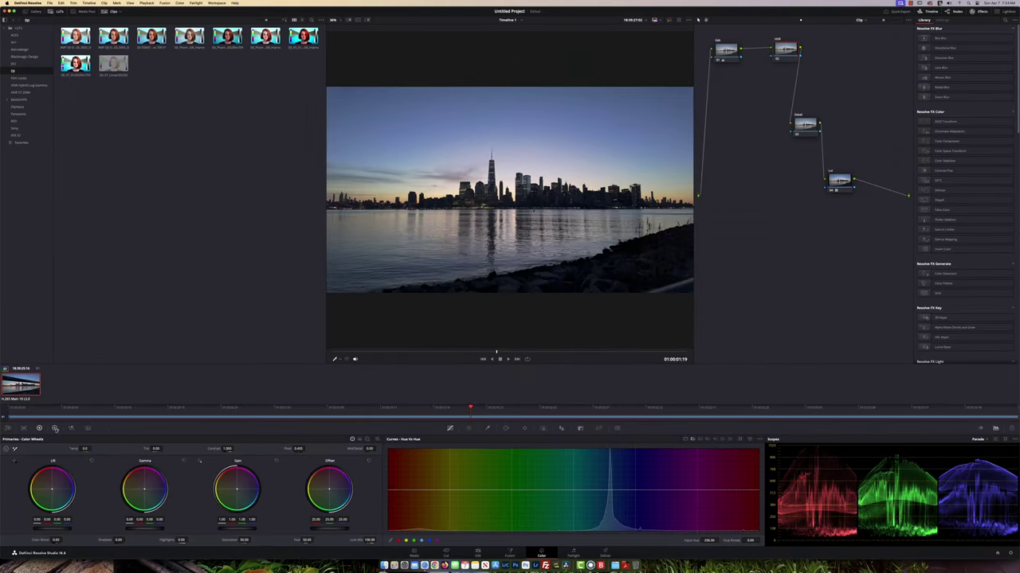
Try raising the global saturation of the HDR node with the High Dynamic Range color wheels
click(53, 429)
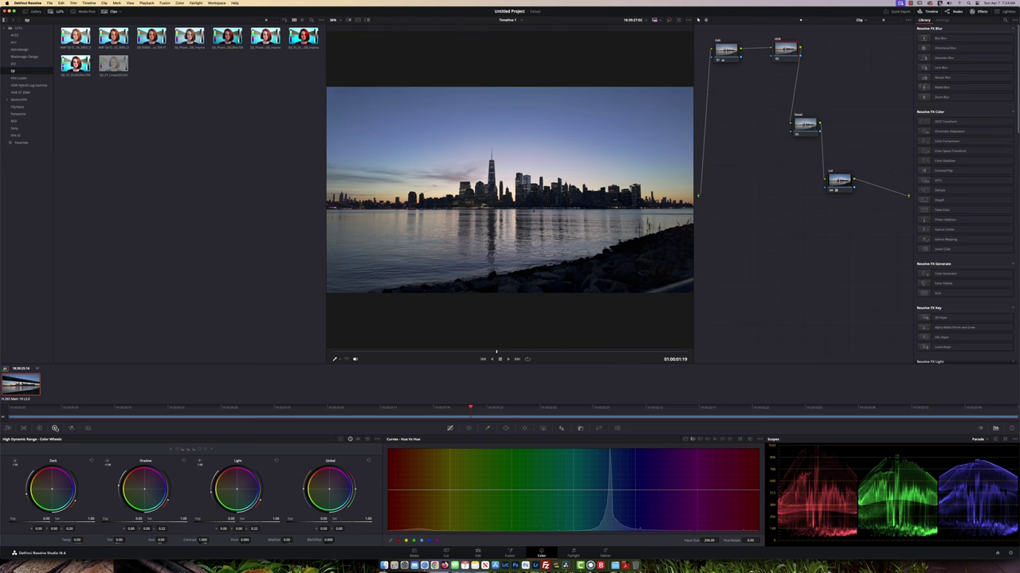
mouse_move(785, 49)
mouse_down()
mouse_move(777, 53)
mouse_move(786, 53)
mouse_up()
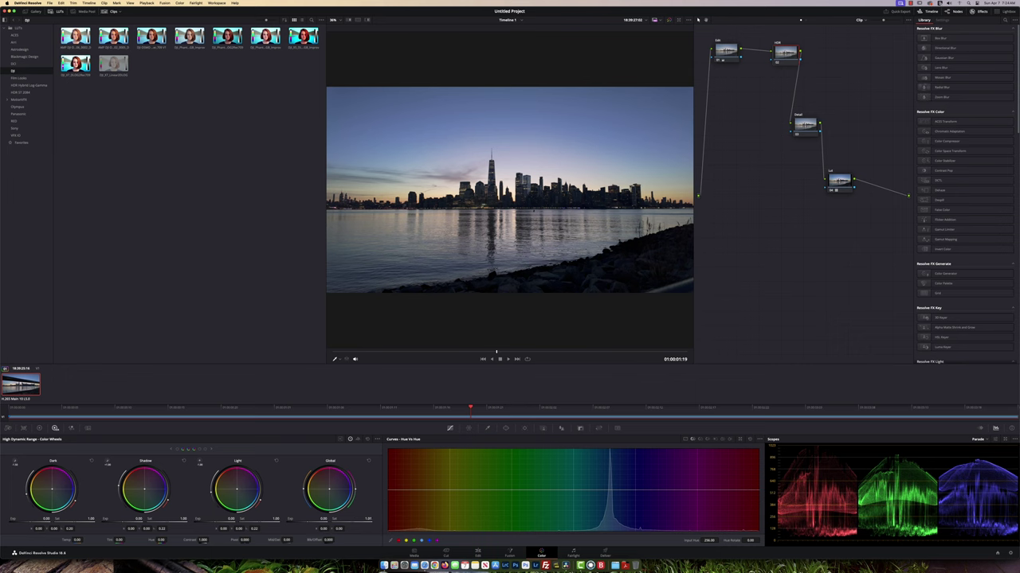
drag(360, 519, 383, 518)
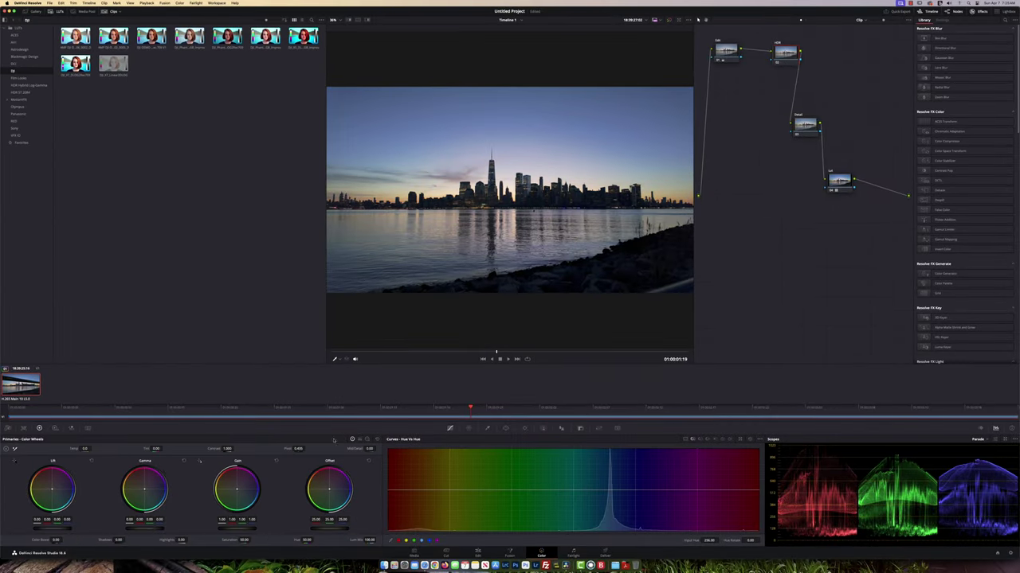
Warm the HDR node's midtones slightly with the Log wheels, and return to the primary Color Wheels
click(367, 439)
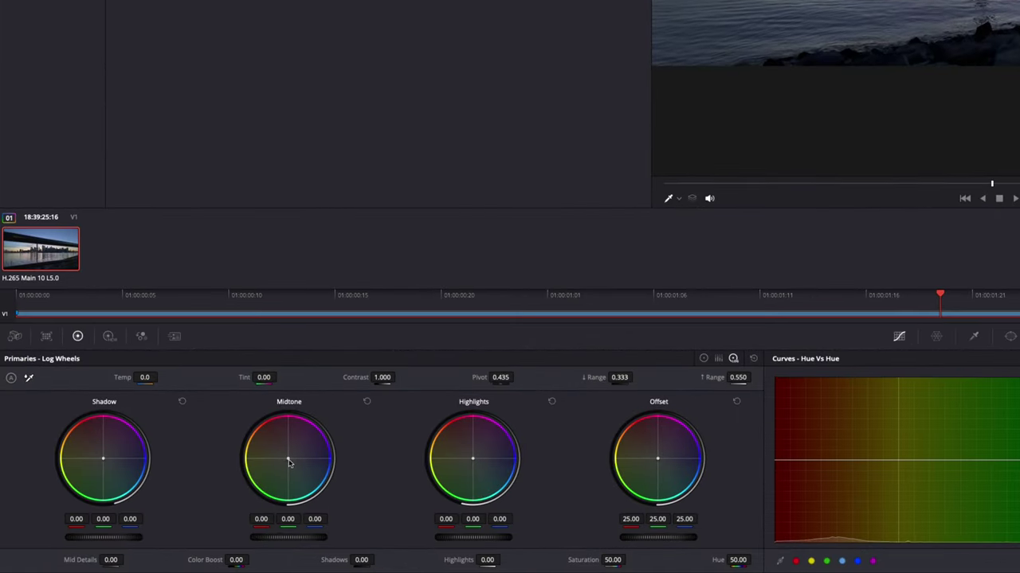
drag(289, 462, 288, 462)
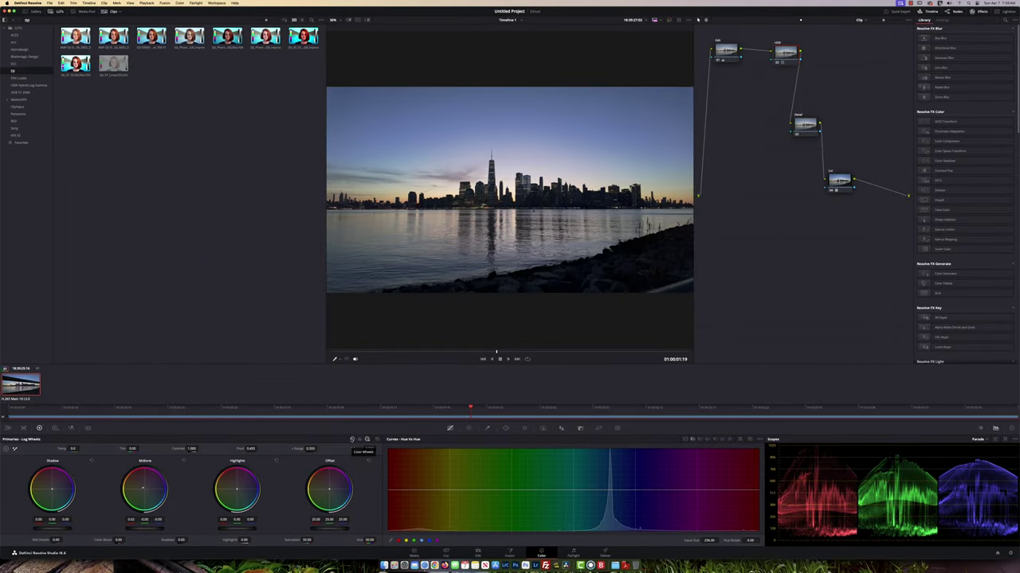
click(353, 440)
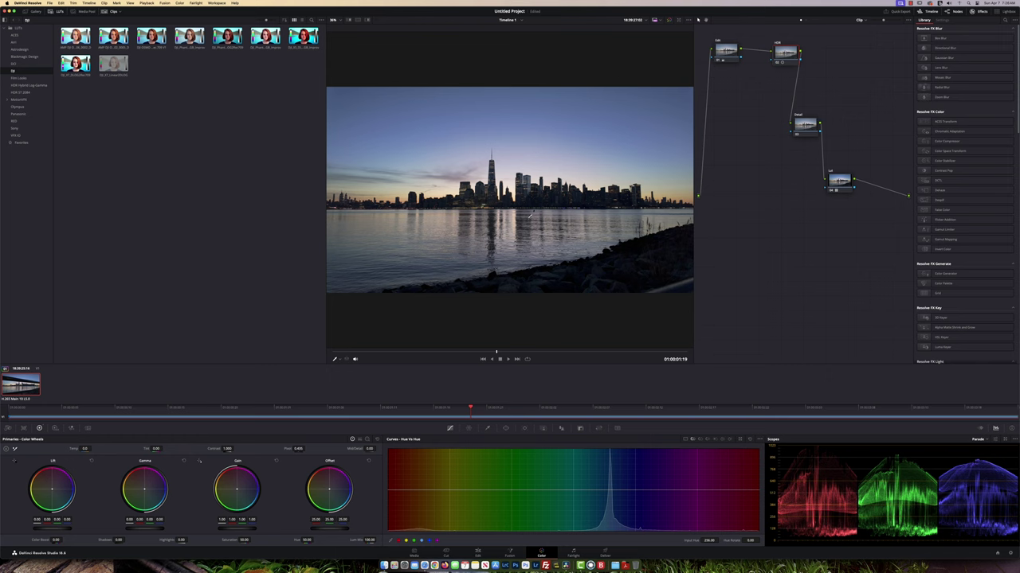
Place the Detail node beside HDR in the node graph and set its Mid/Detail to 77
scroll(525, 216, up, 5)
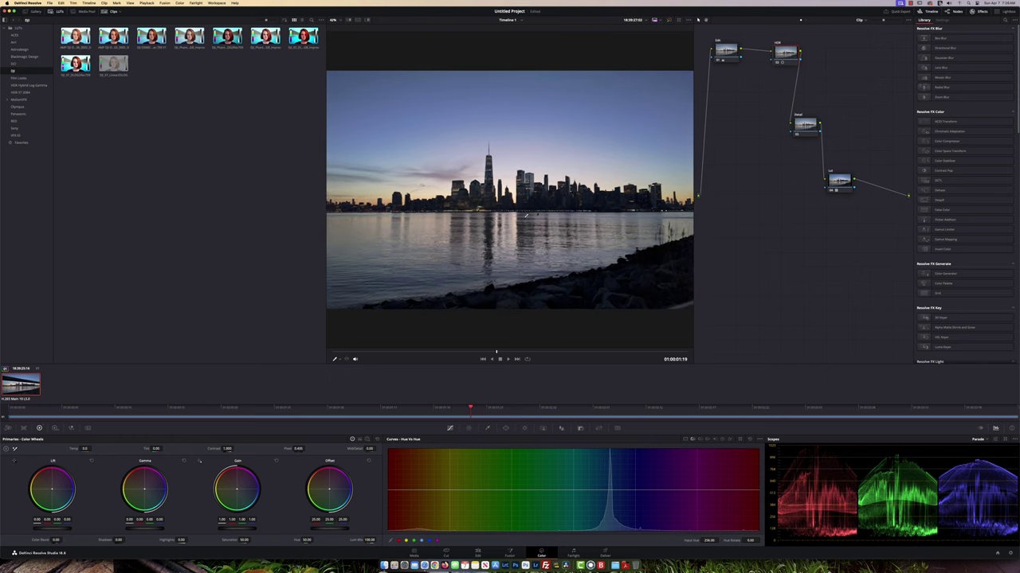
scroll(525, 215, up, 5)
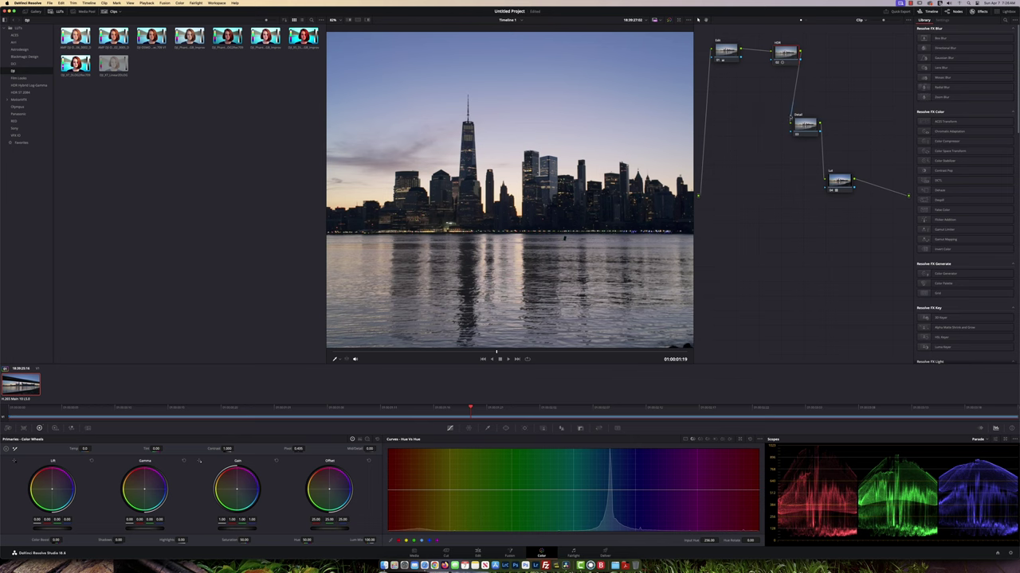
drag(804, 124, 846, 53)
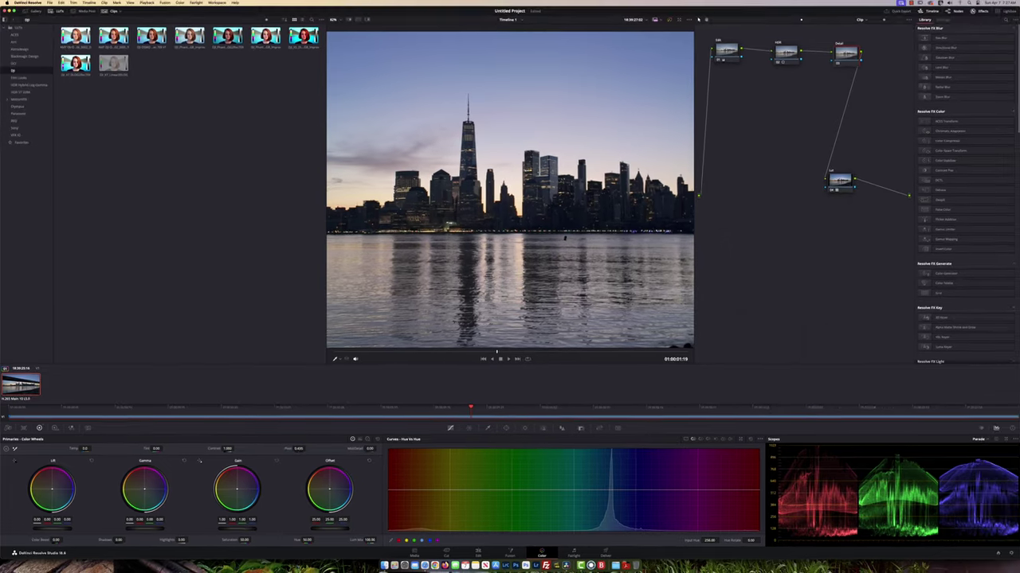
mouse_move(355, 449)
mouse_down()
mouse_move(346, 448)
mouse_move(357, 449)
mouse_up()
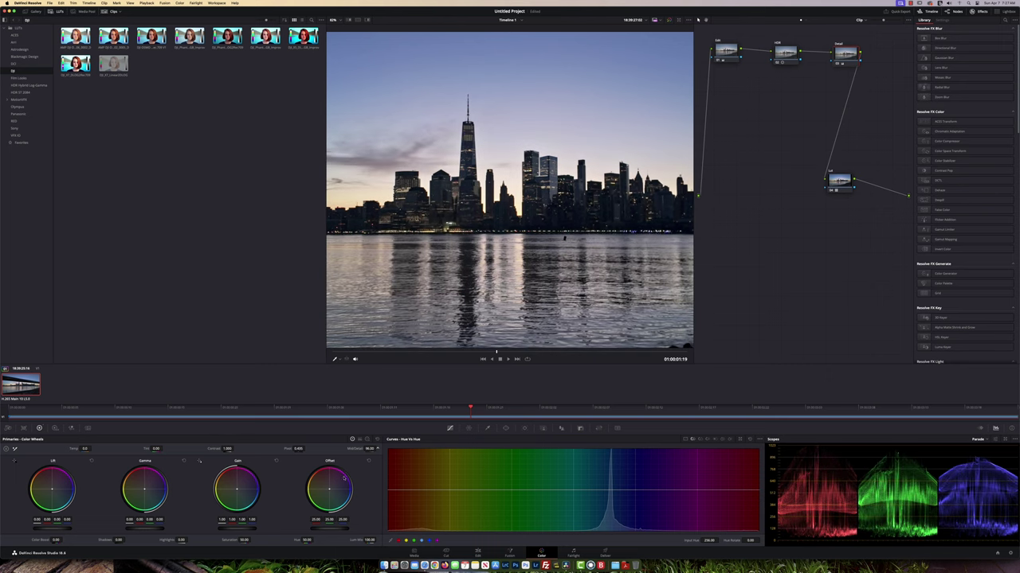
double_click(356, 449)
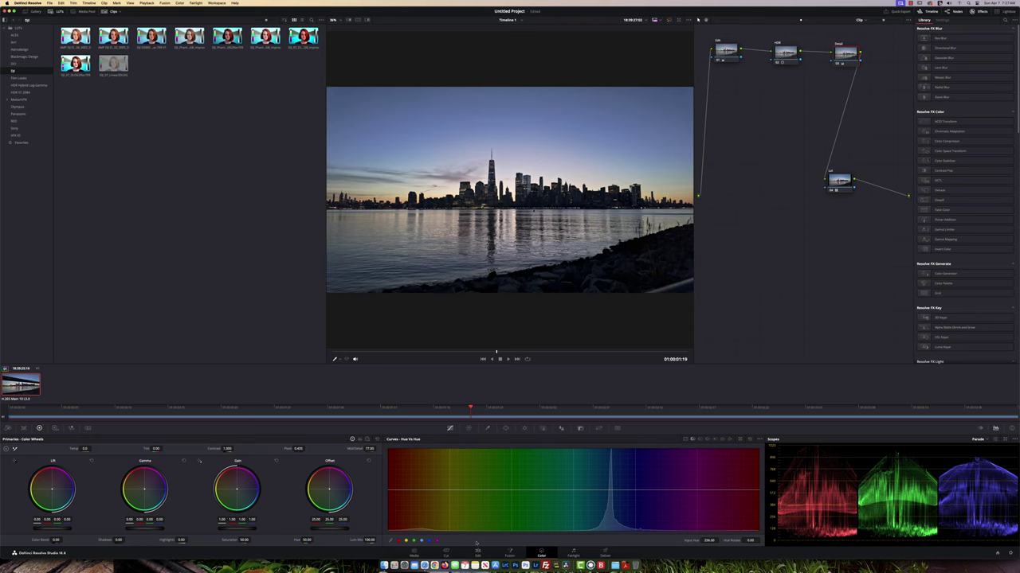
Play the graded clip from the start of the timeline on the Edit page, and return to the Color page
click(478, 554)
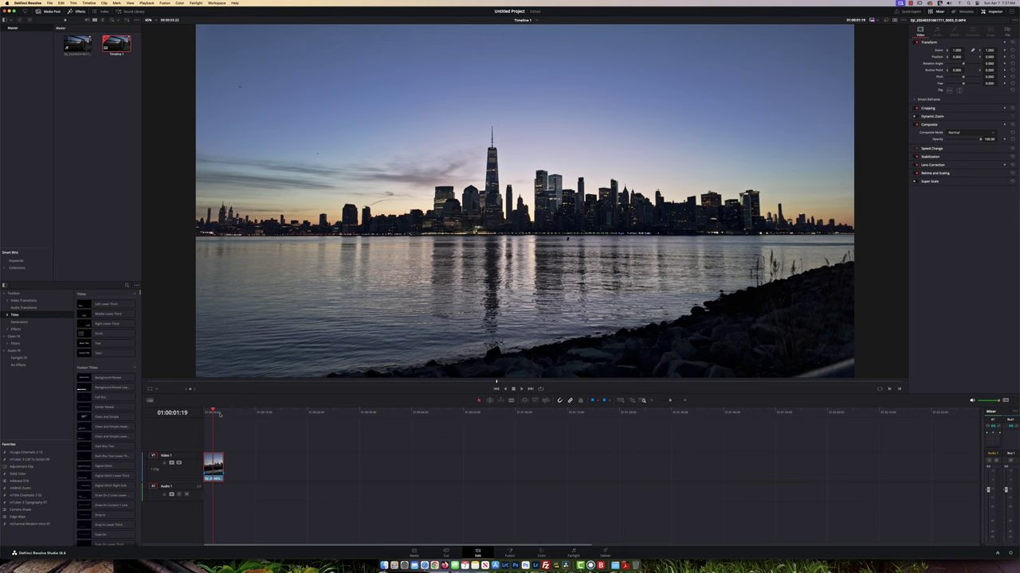
key(Home)
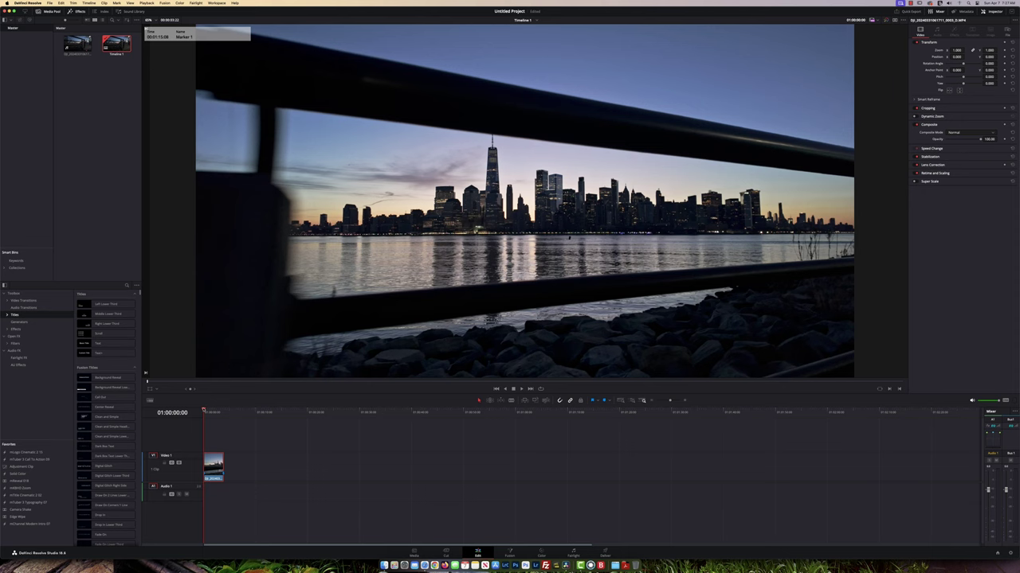
key(space)
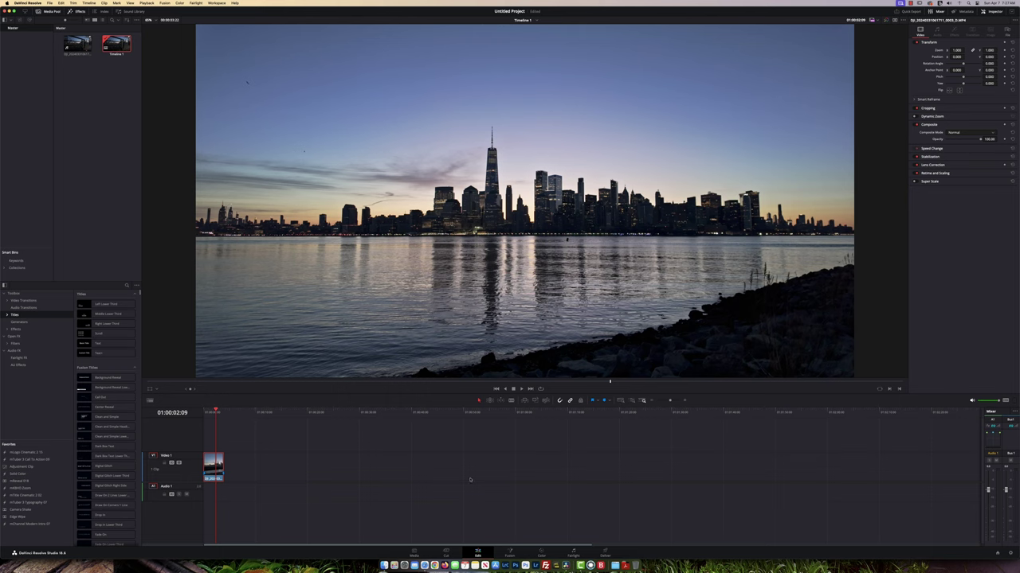
click(544, 552)
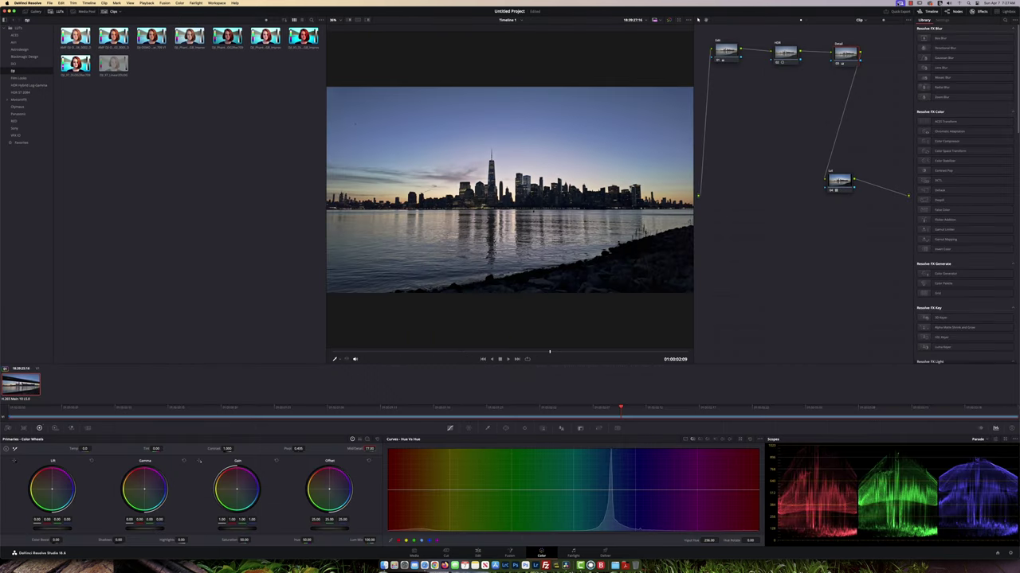
Open the High Dynamic Range wheels for the HDR node and toggle the bypass of color grades to compare the shot
click(783, 54)
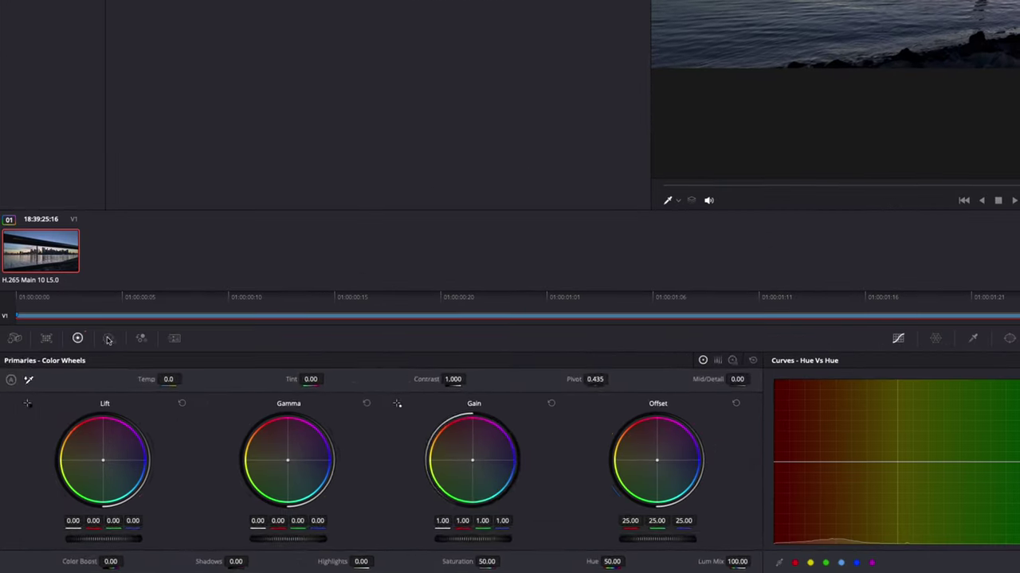
click(55, 429)
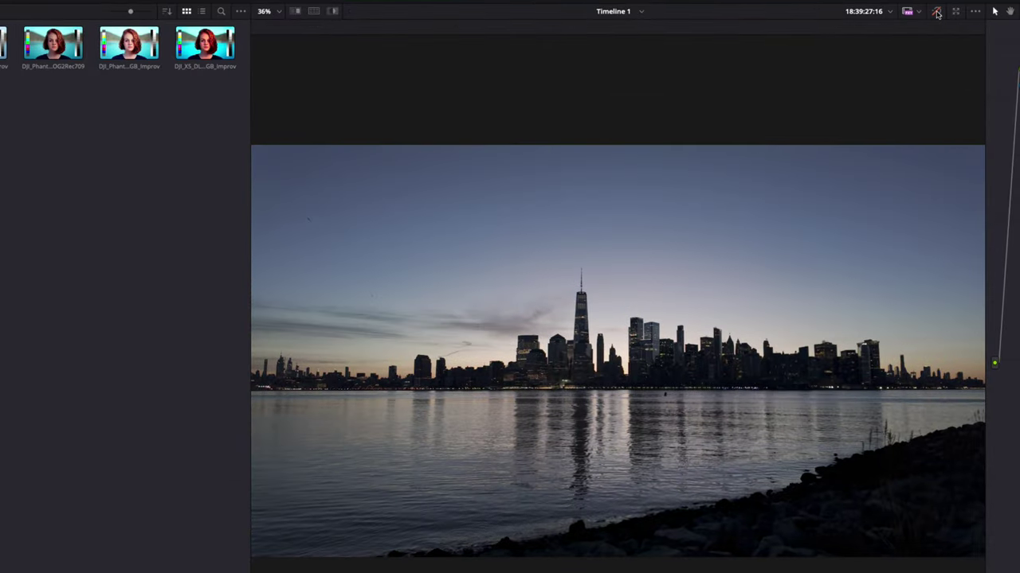
click(936, 12)
click(937, 12)
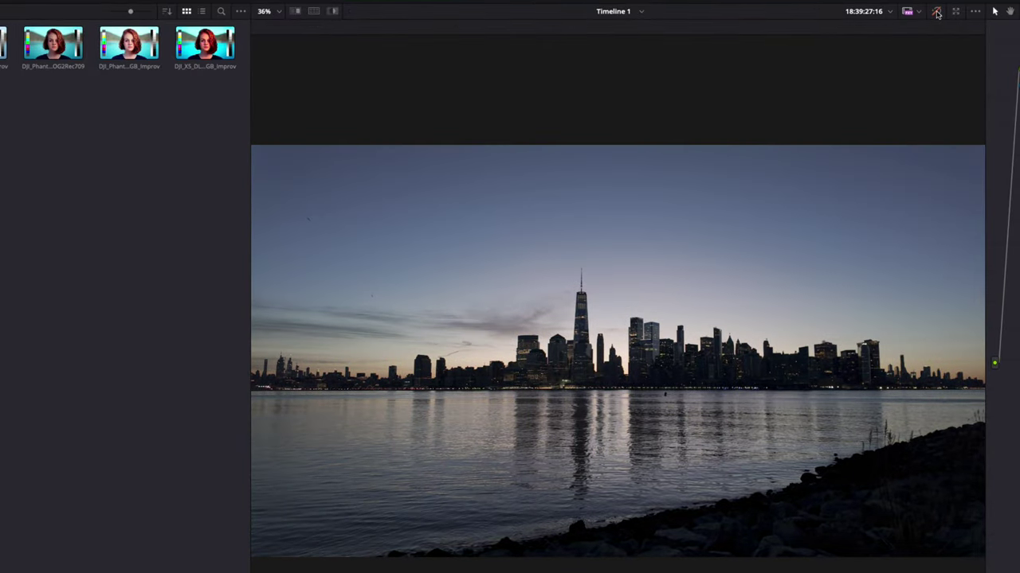